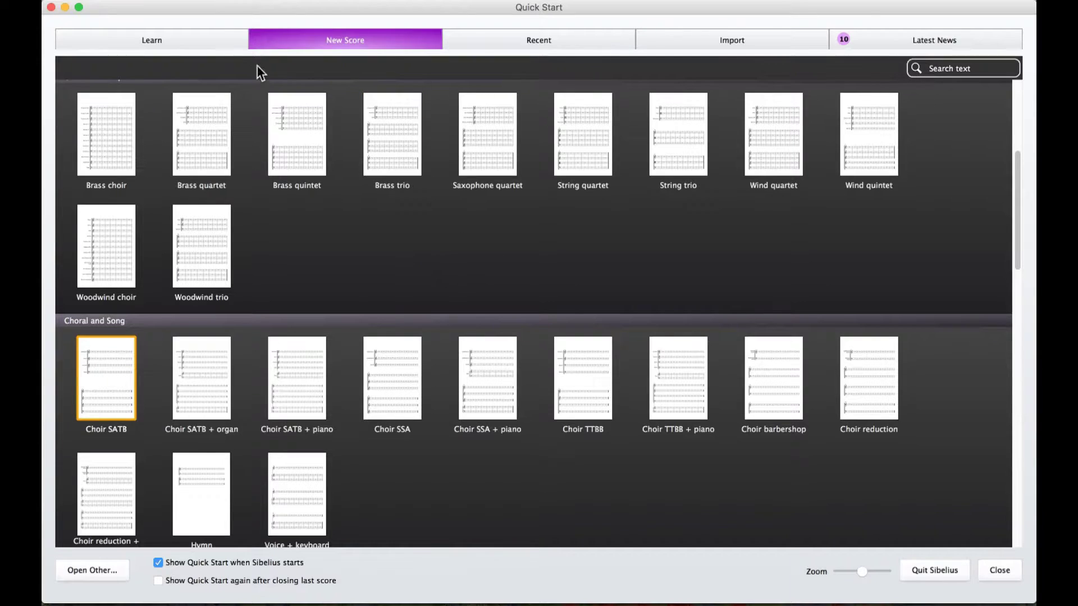
Show the Quick Start Learn page with its tutorial videos and documentation
click(160, 42)
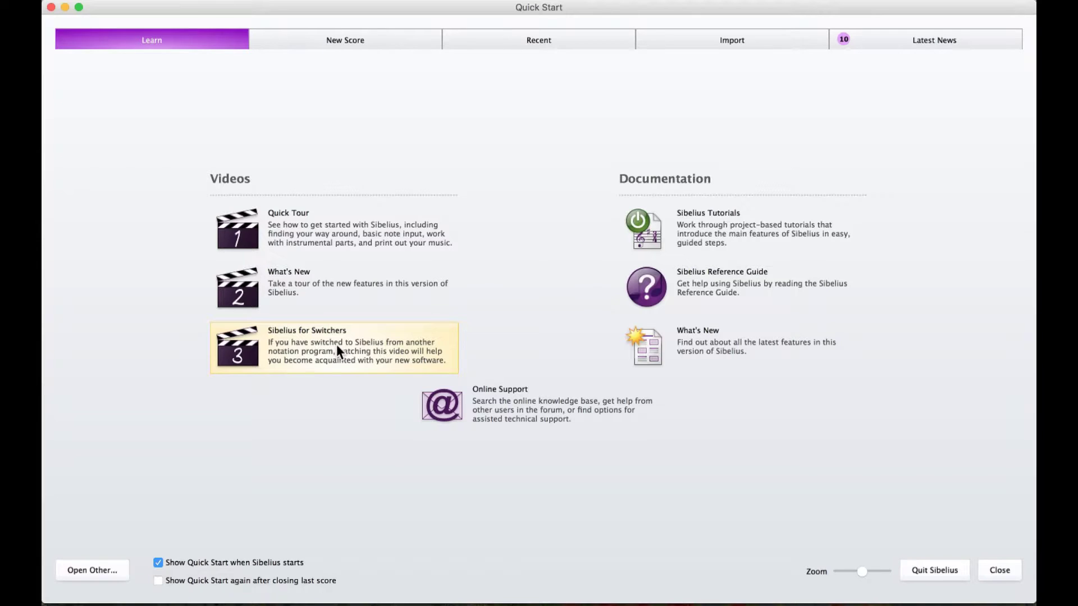
Open the Sibelius Tutorials PDF full-screen and scroll to its Contents page
click(734, 229)
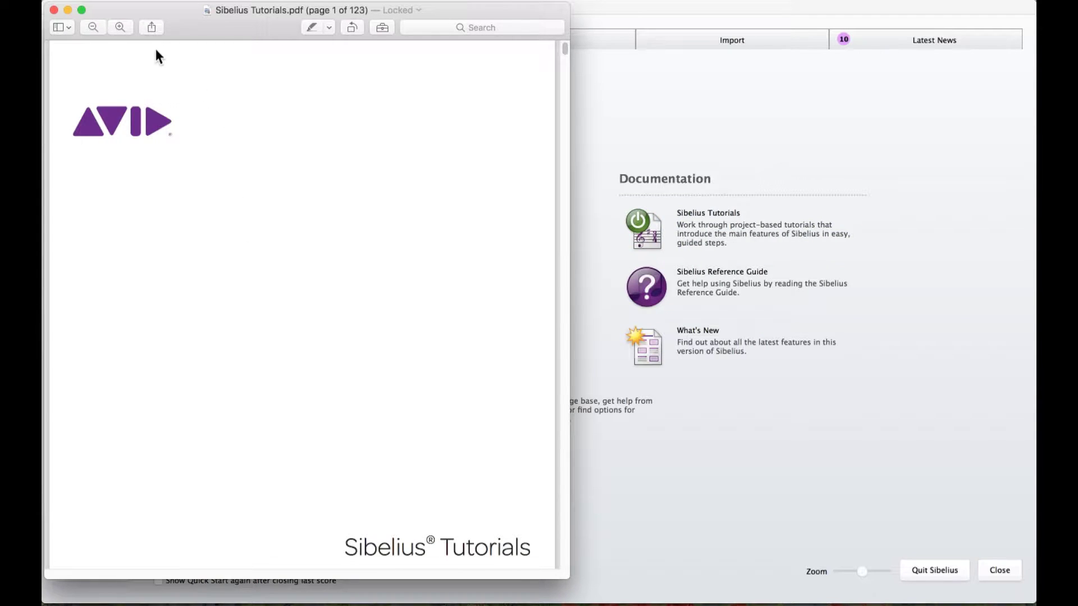
double_click(571, 577)
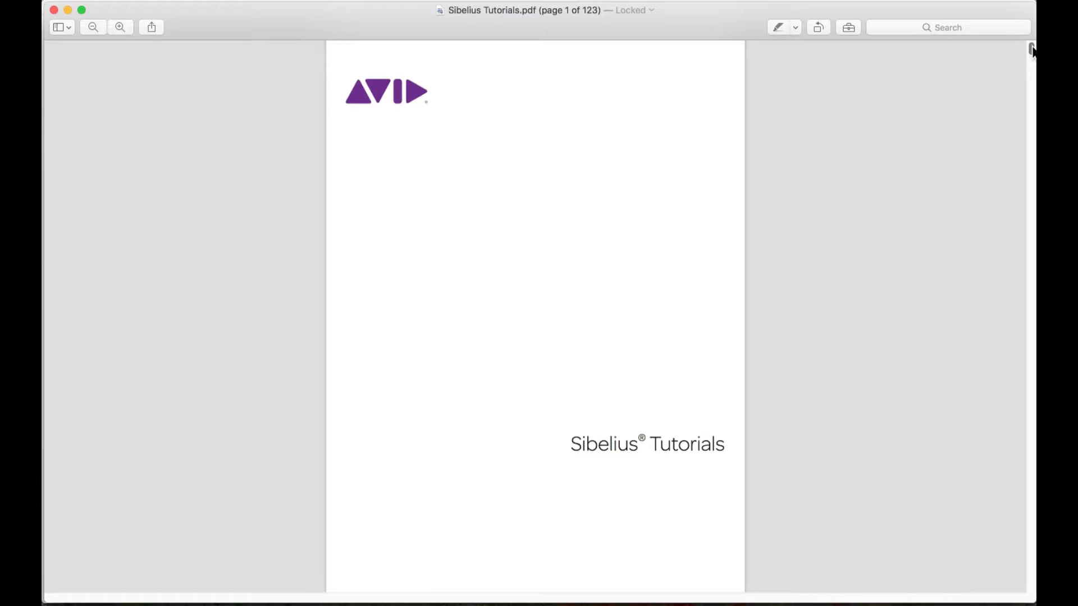
drag(1032, 52, 1033, 62)
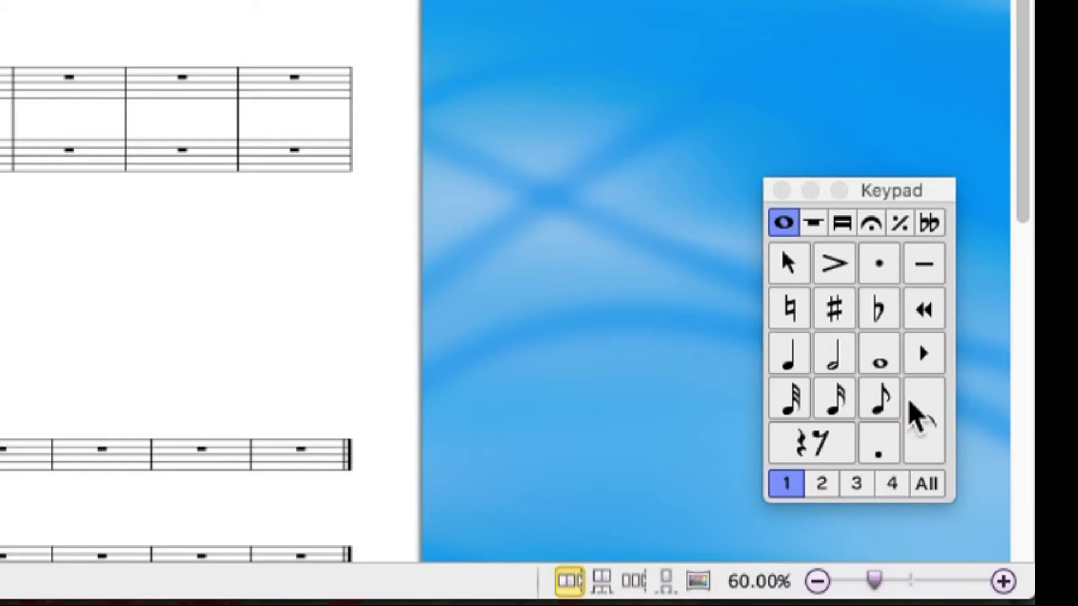
click(815, 224)
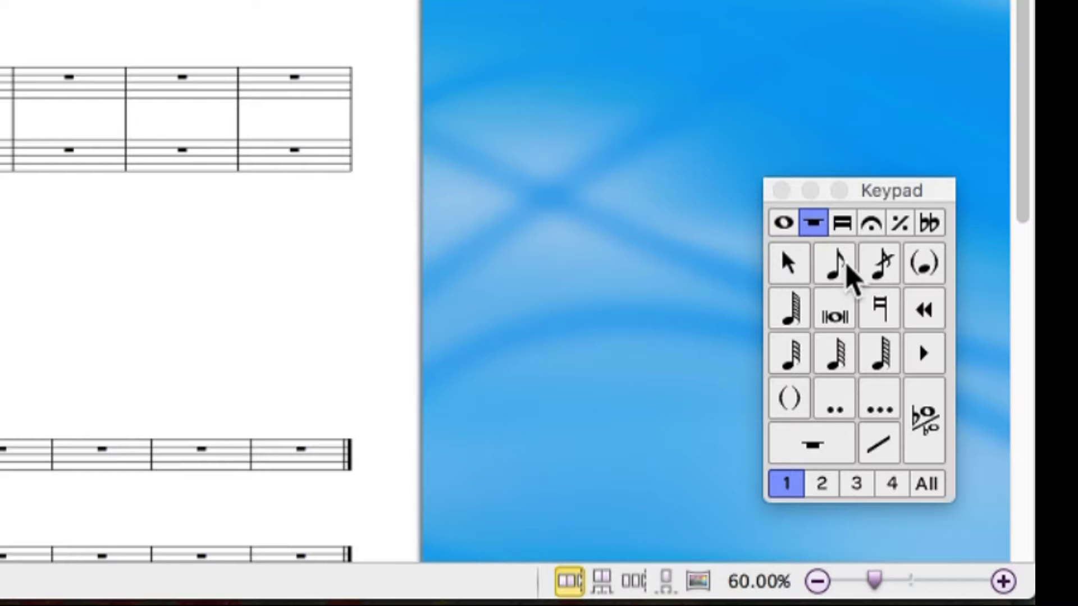
click(848, 231)
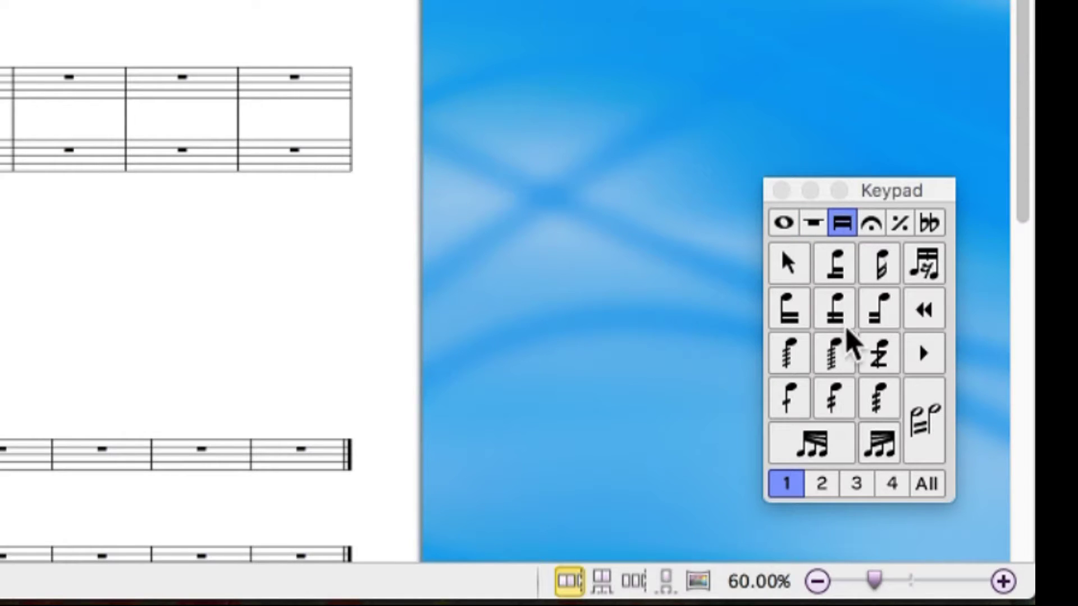
click(871, 226)
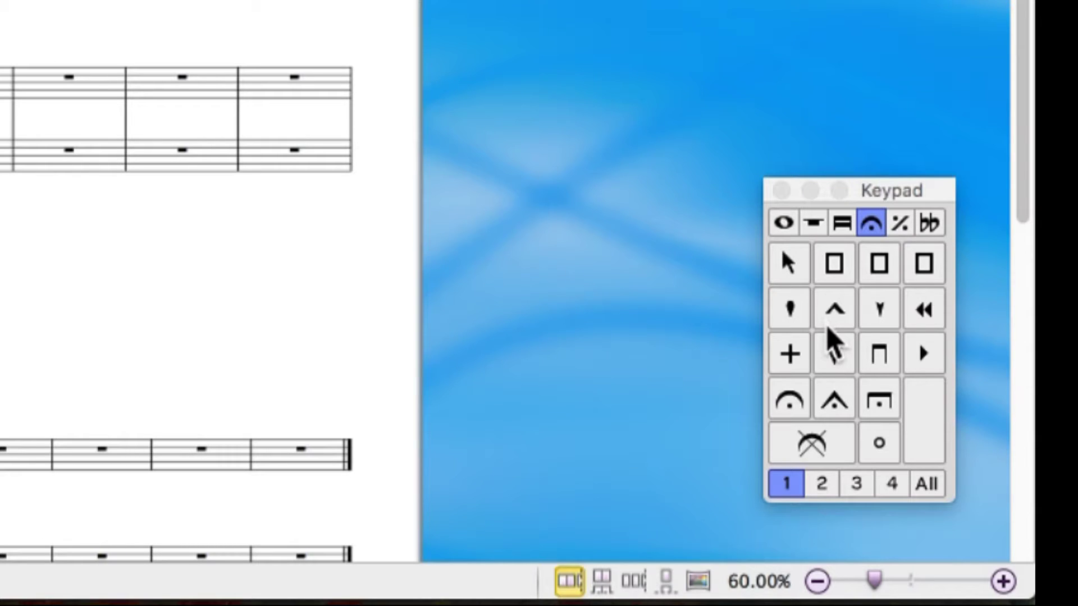
click(899, 223)
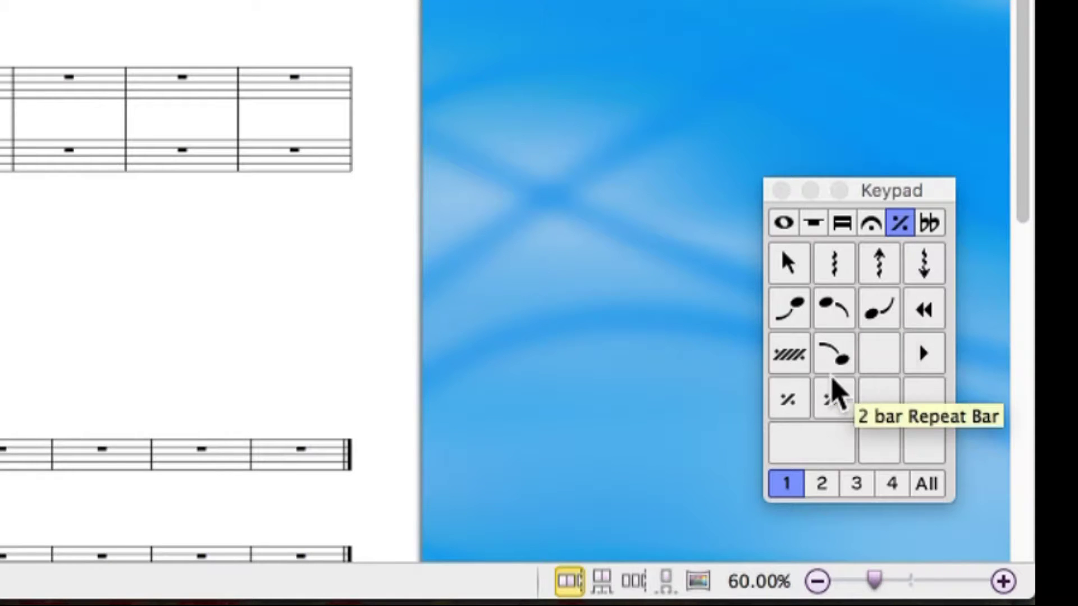
click(929, 223)
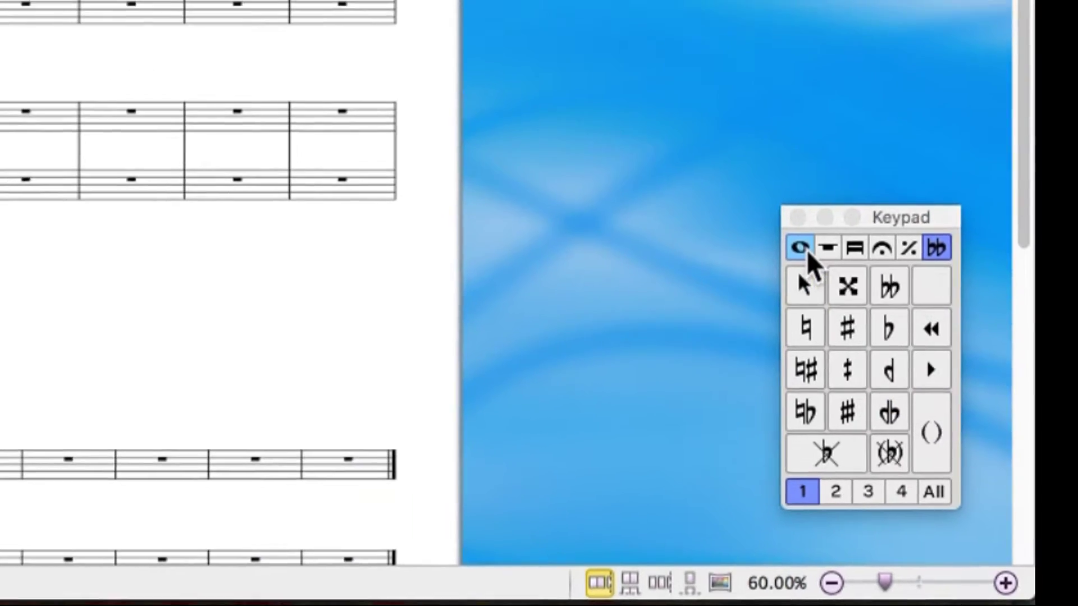
click(803, 251)
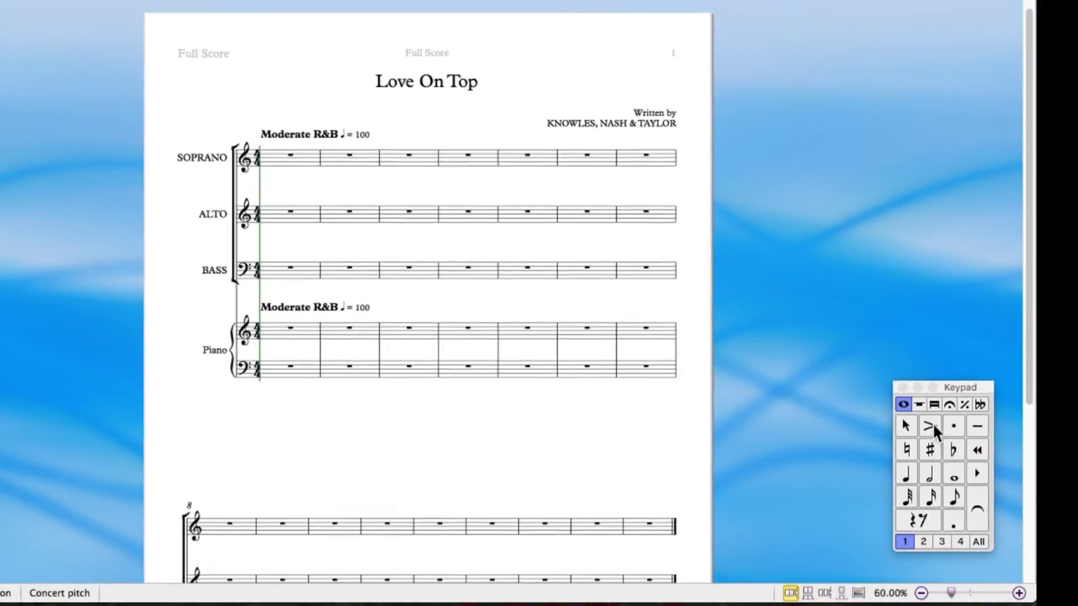
Enter quarter notes D, E, F in soprano bar 4 and drop them an octave
click(324, 168)
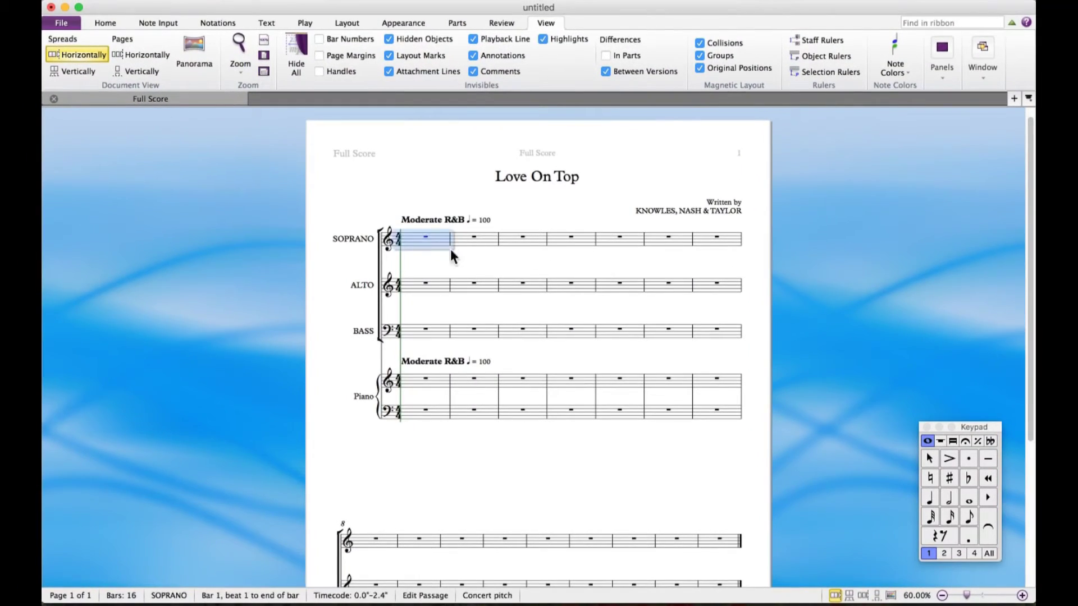
click(574, 239)
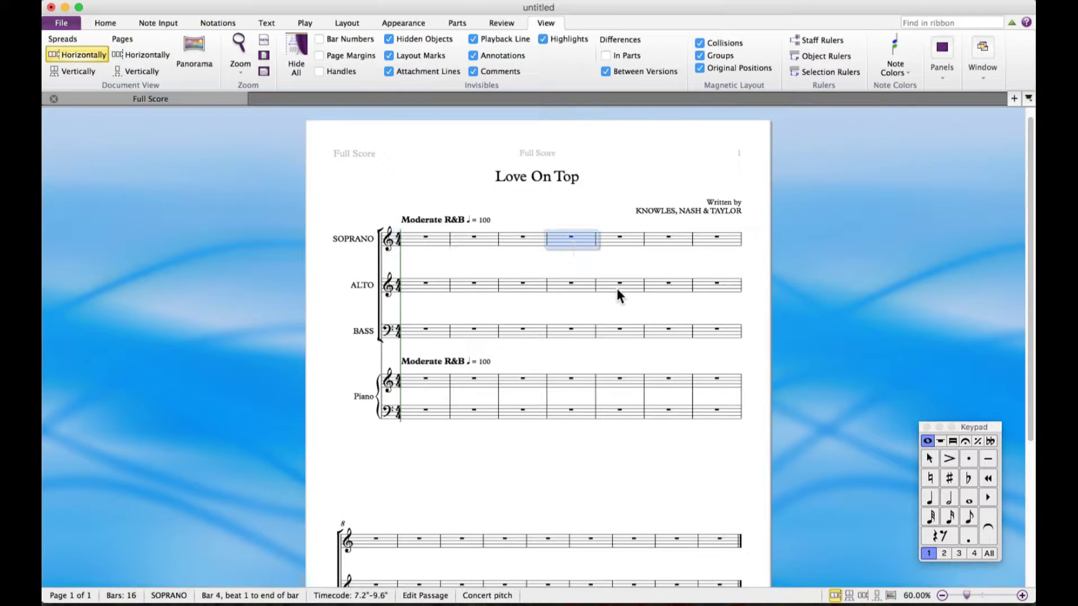
key(4)
key(d)
key(e)
key(f)
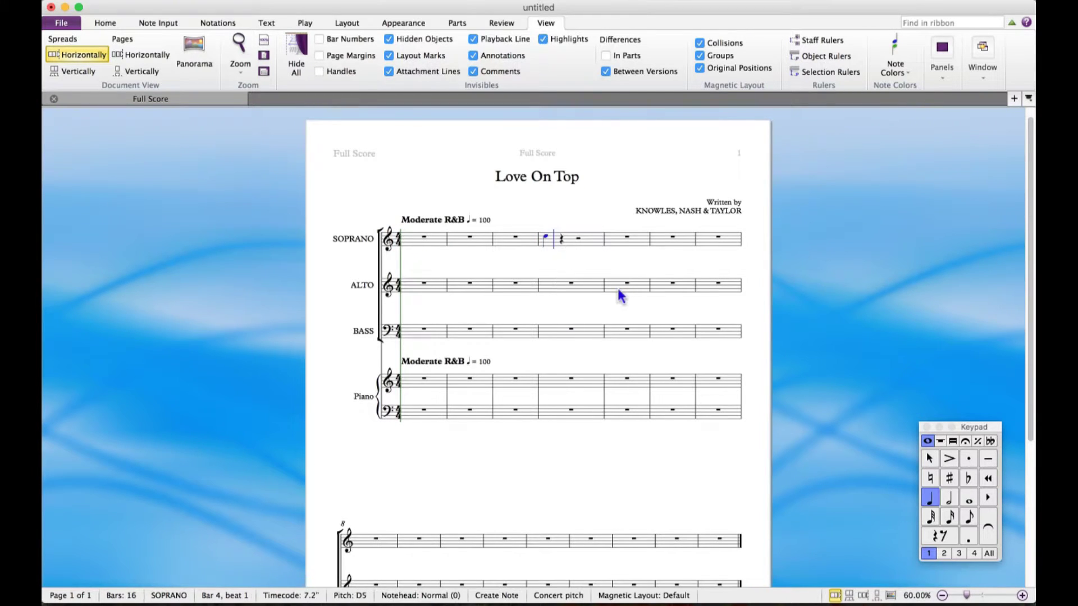
key(shift+Left)
key(shift+Left)
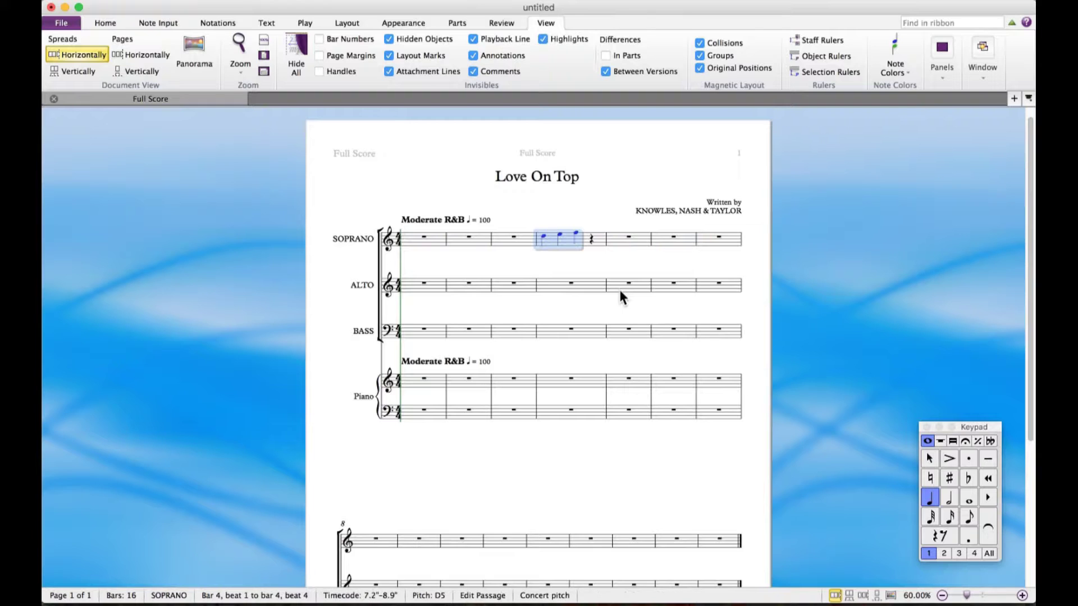
key(super+Down)
Rework bar 4 into two D eighth notes followed by E sixteenth notes
click(544, 250)
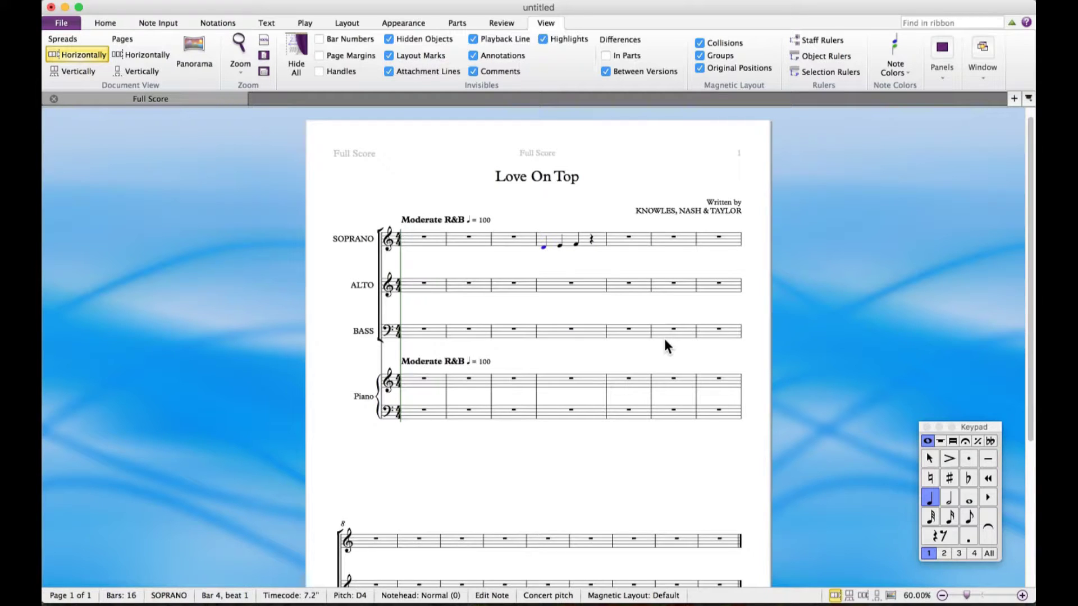
key(3)
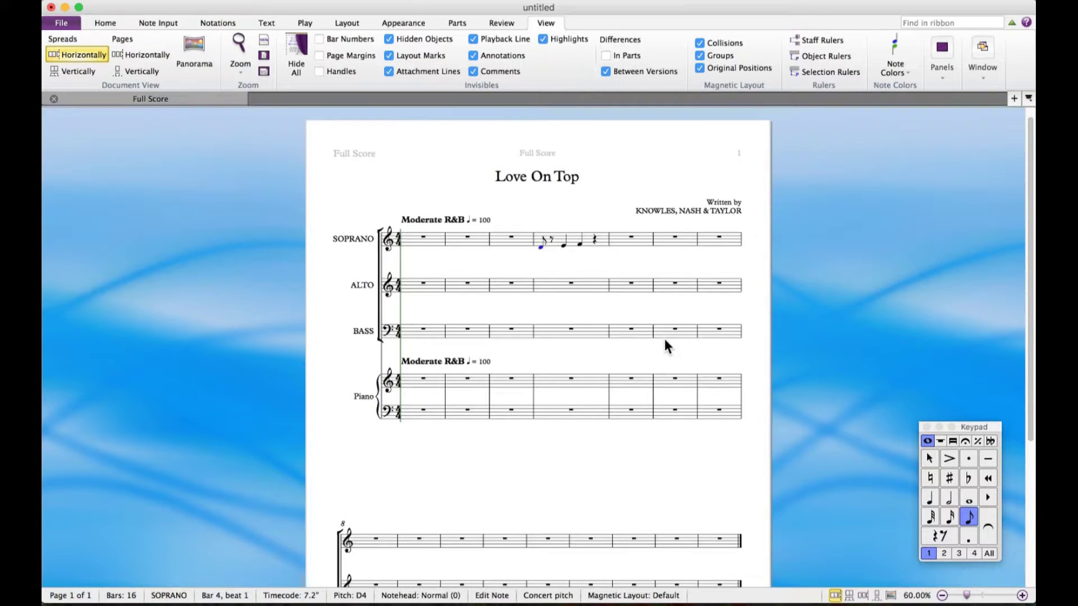
key(d)
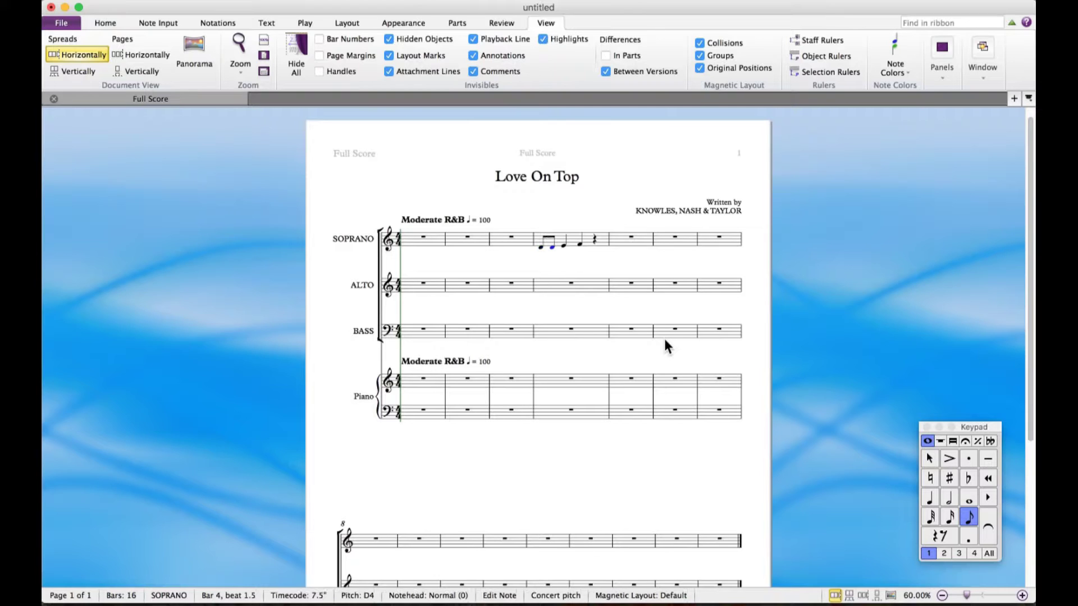
key(Right)
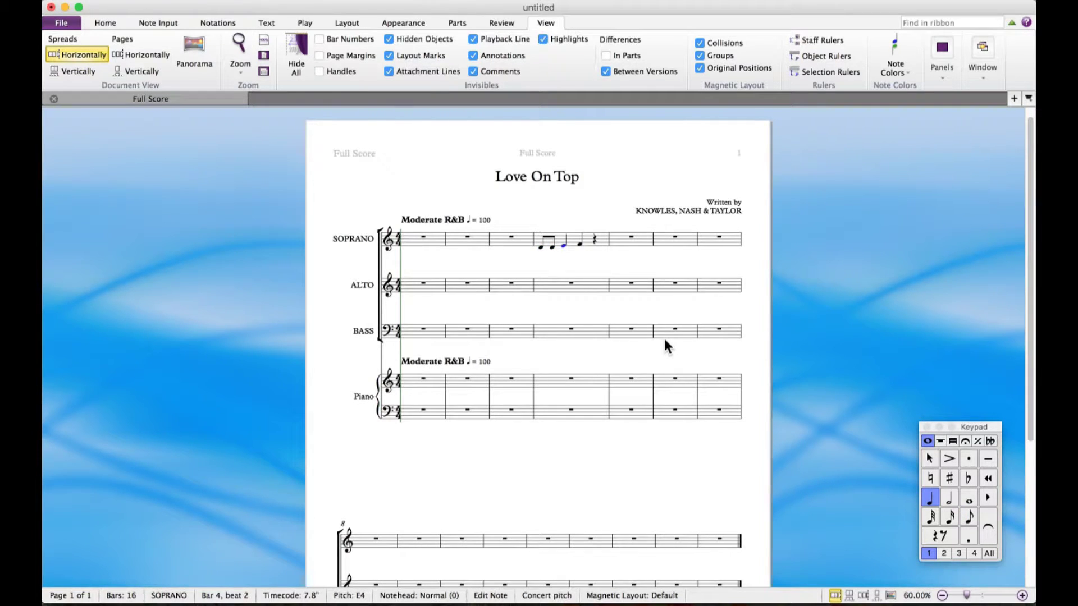
key(2)
key(e)
key(e)
key(e)
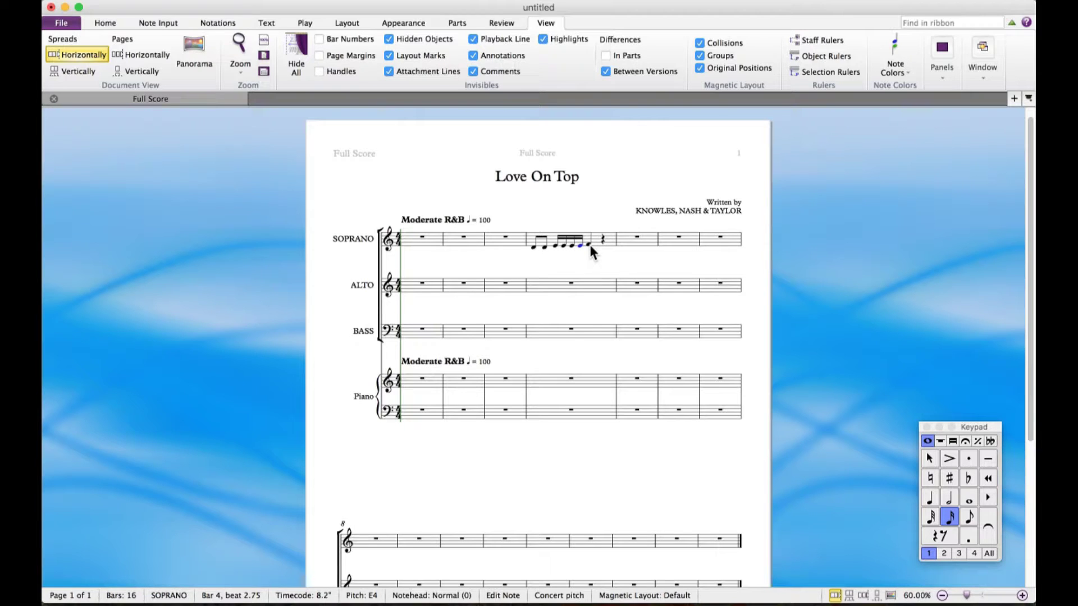
key(Right)
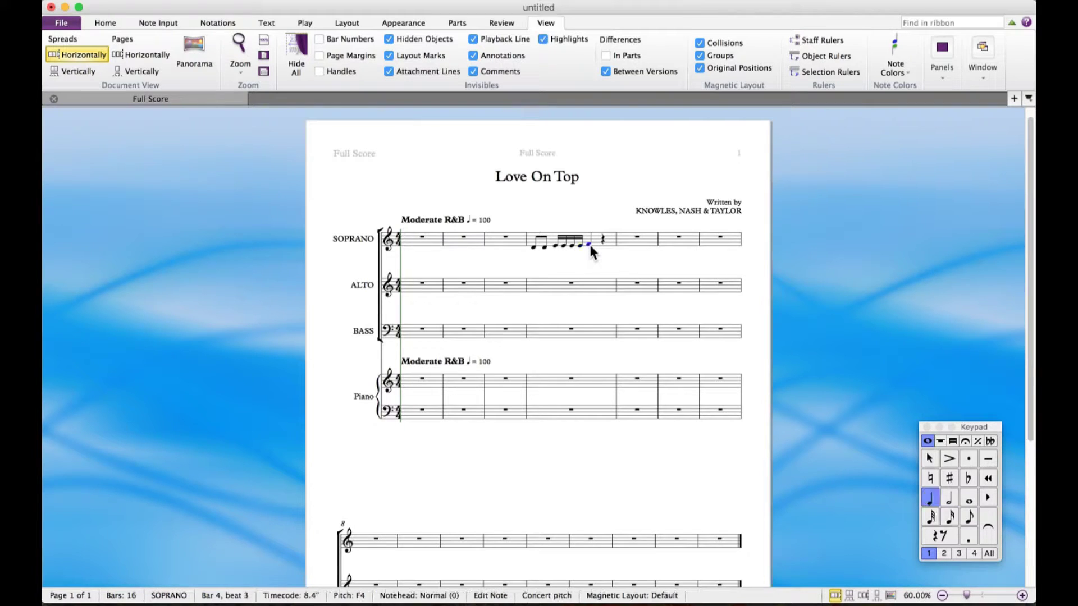
Make the beat-3 soprano note a half note, trying quarter, eighth and sixteenth first
click(949, 498)
click(632, 240)
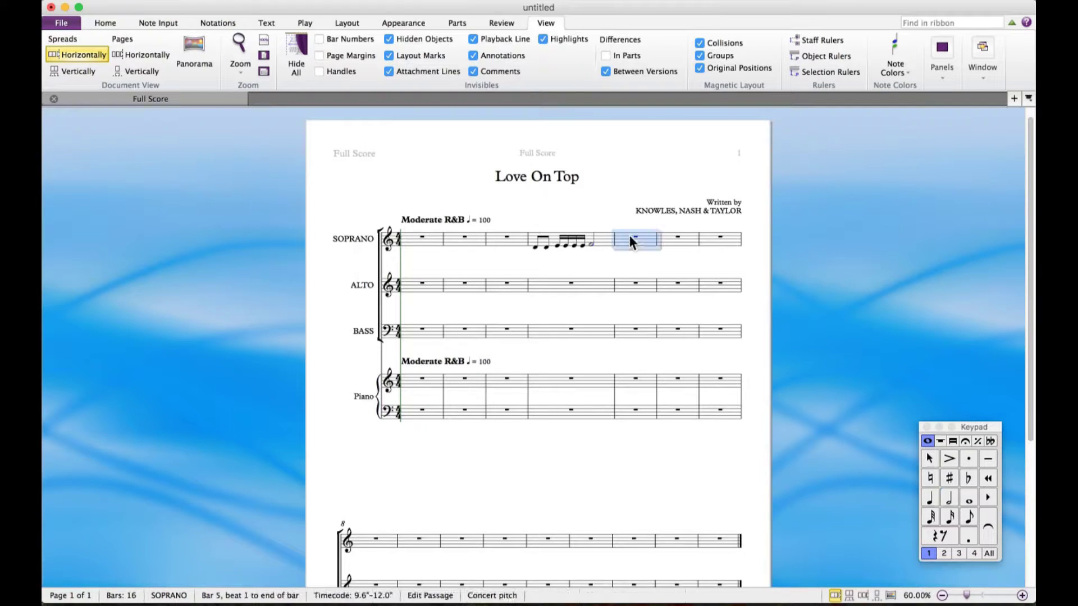
click(592, 243)
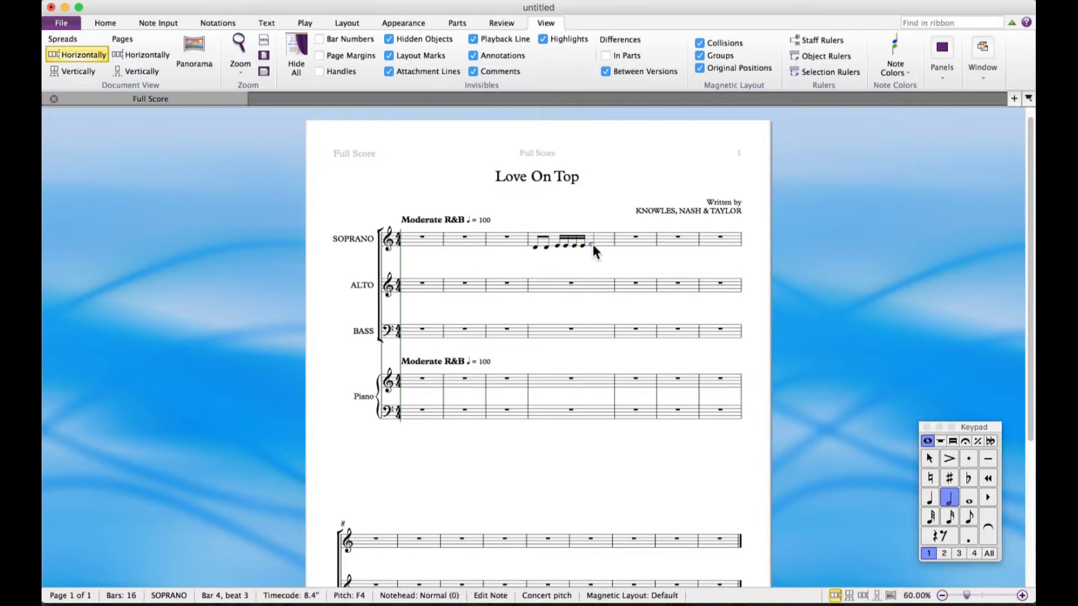
key(4)
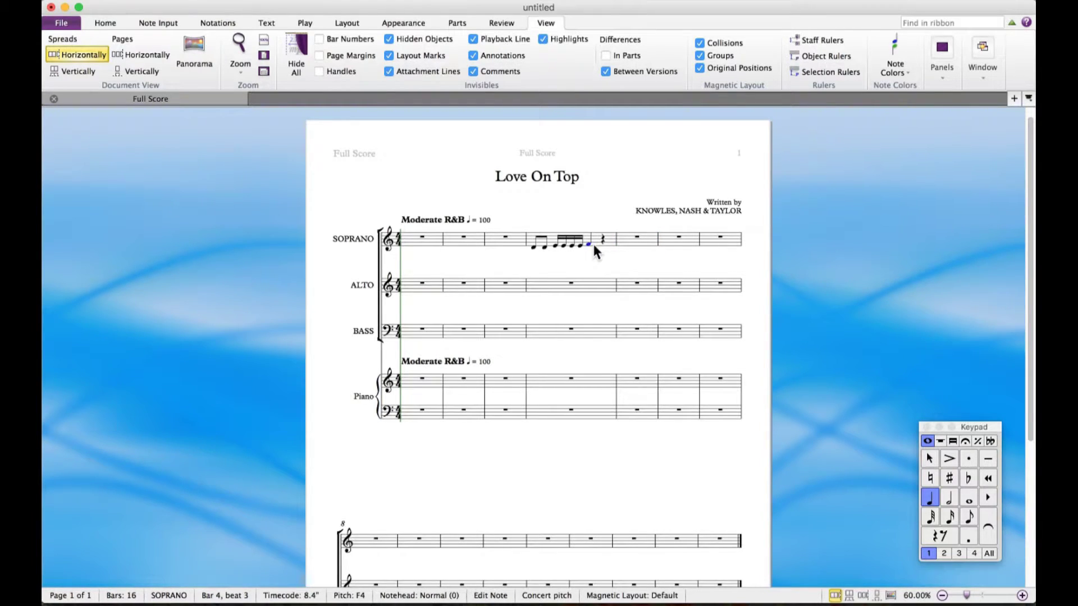
key(3)
key(2)
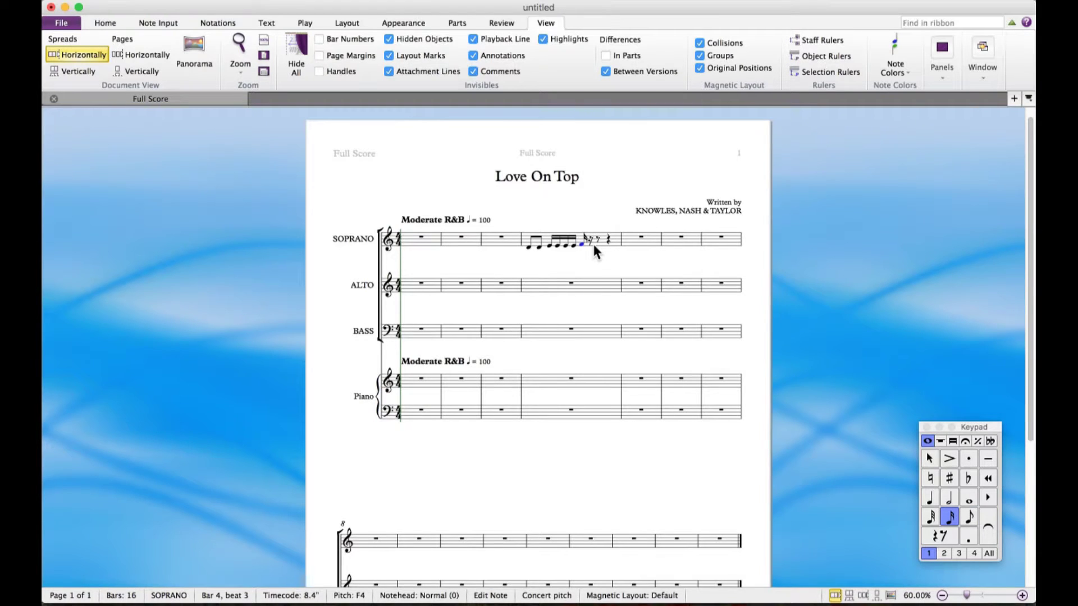
key(5)
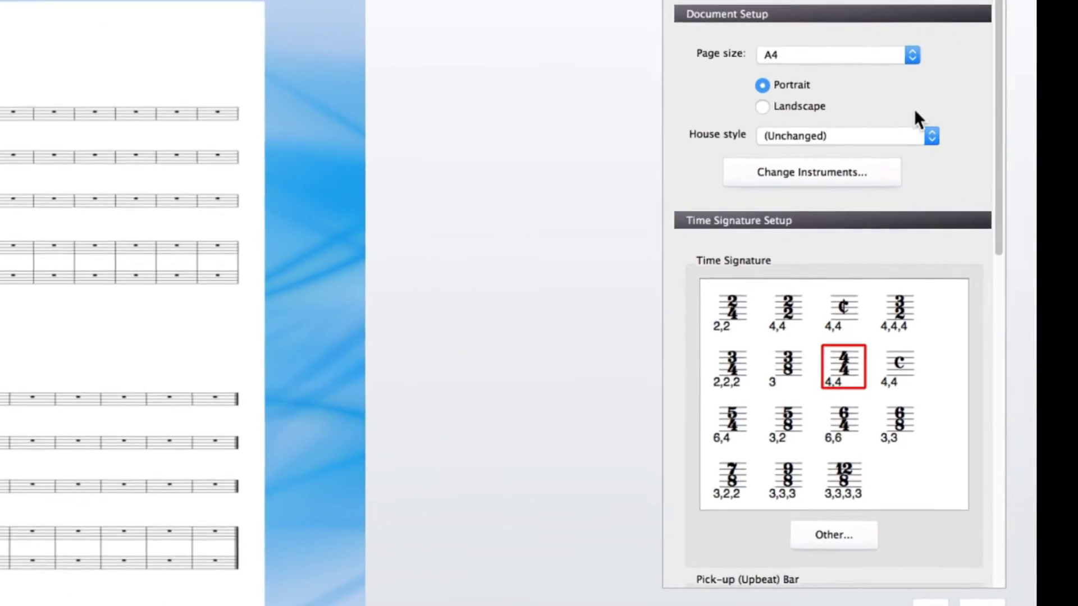
mouse_move(998, 144)
mouse_down()
mouse_move(998, 192)
mouse_move(991, 180)
mouse_up()
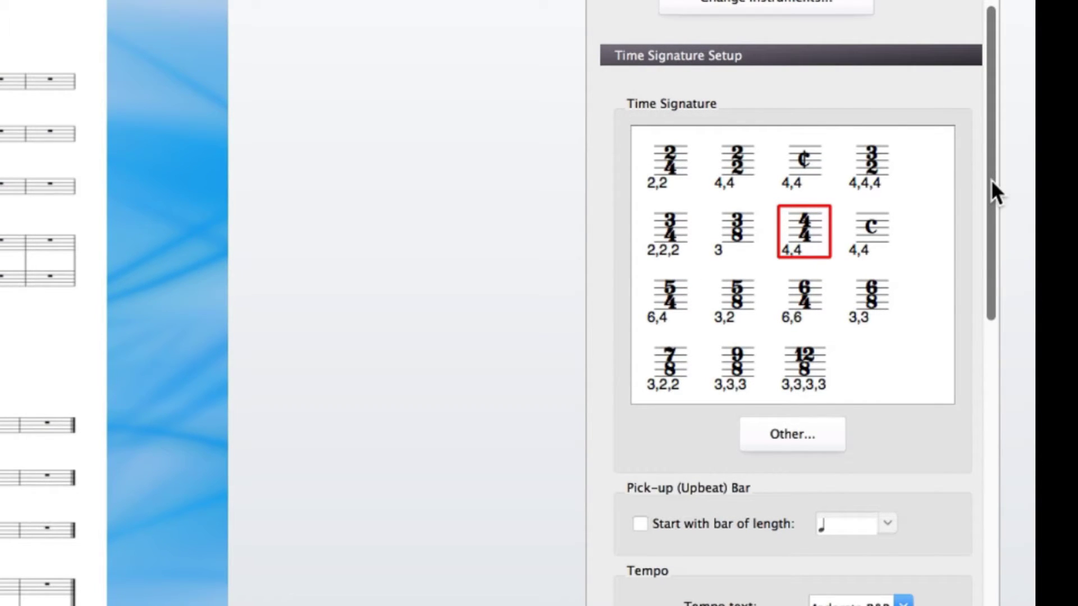
drag(992, 179, 989, 177)
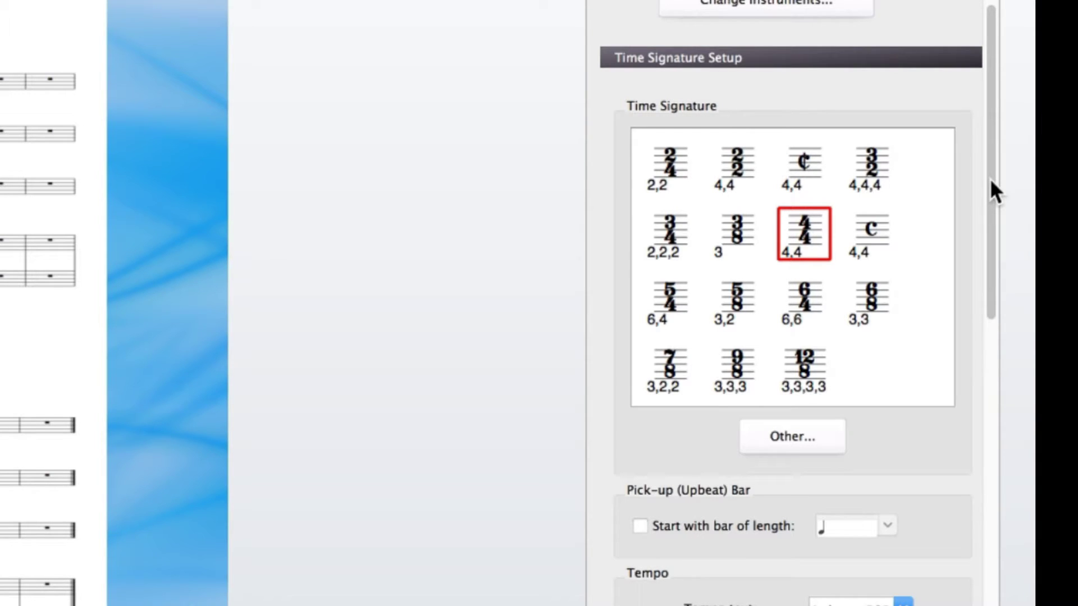
drag(989, 177, 989, 210)
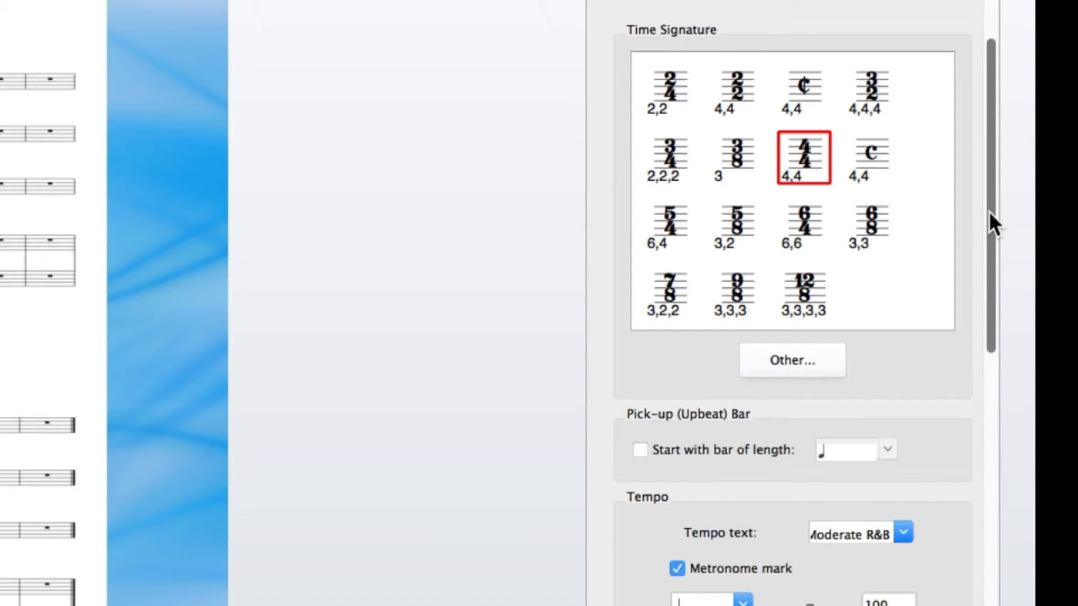
drag(989, 210, 989, 283)
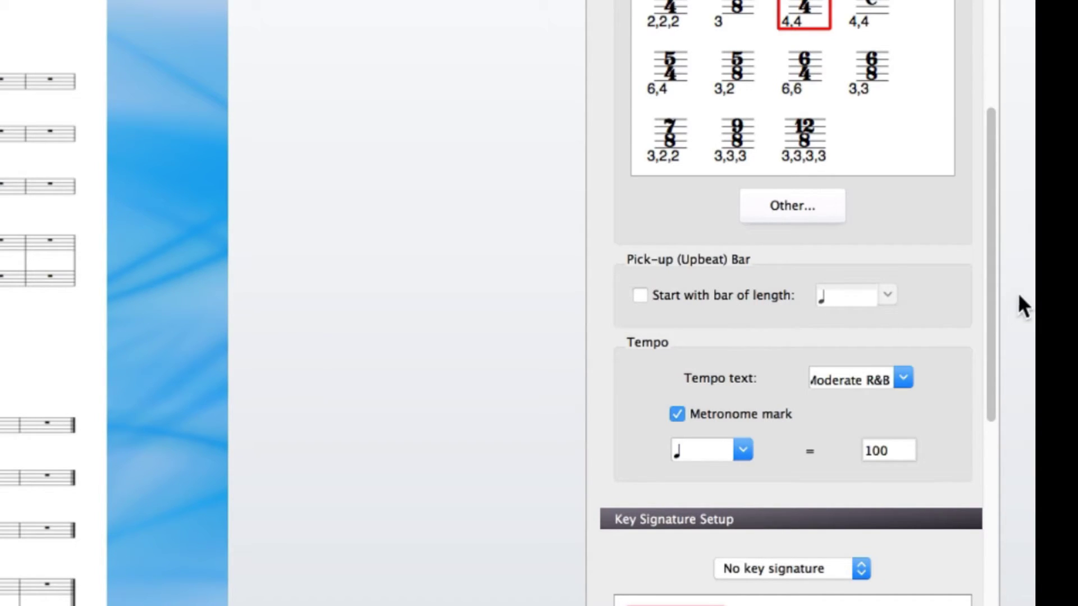
drag(994, 247, 988, 305)
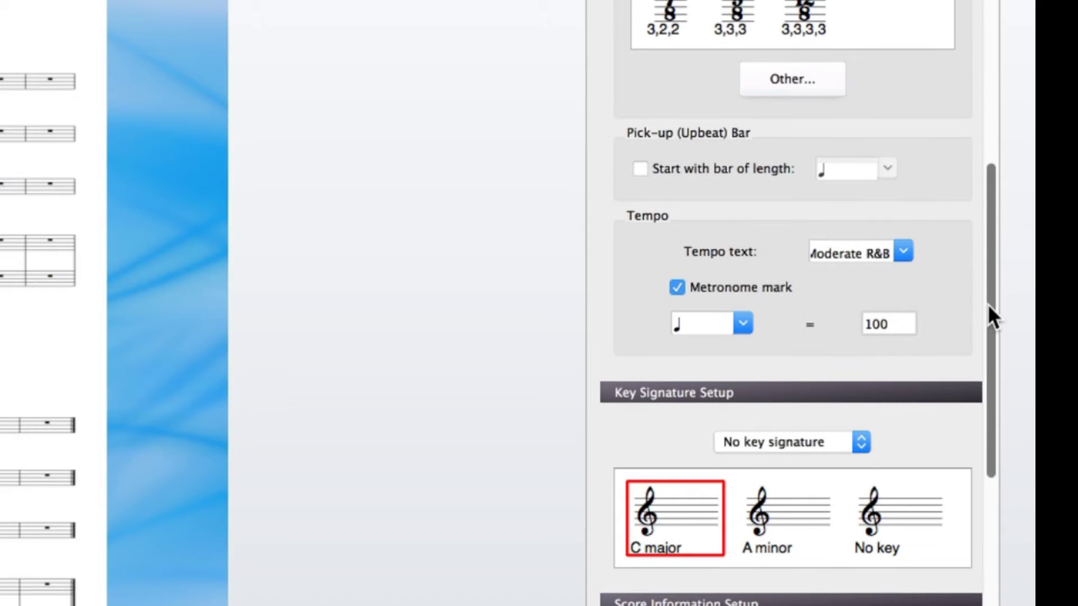
click(842, 252)
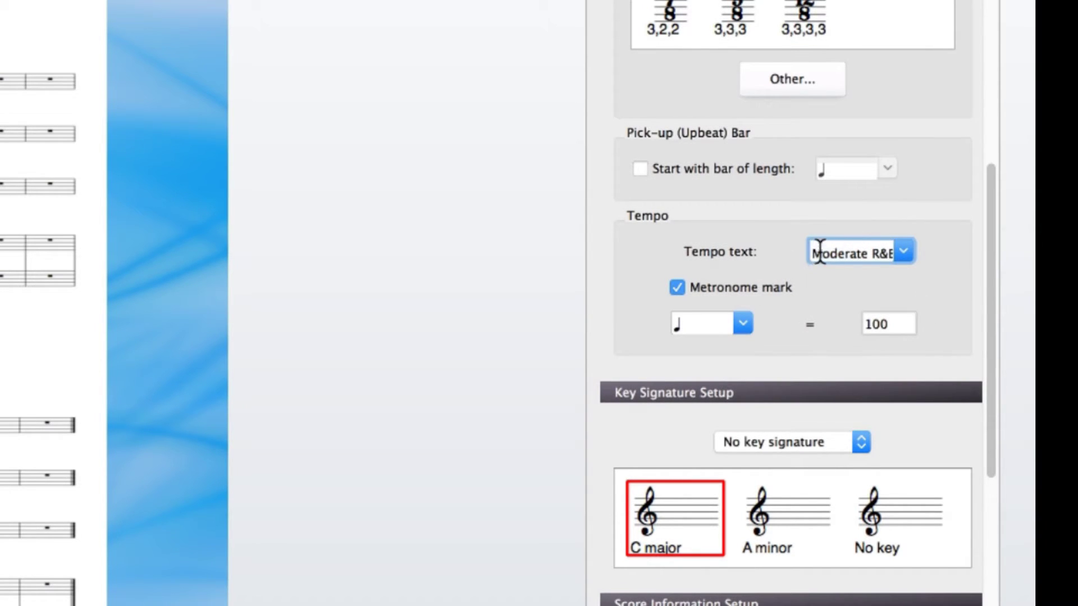
click(902, 251)
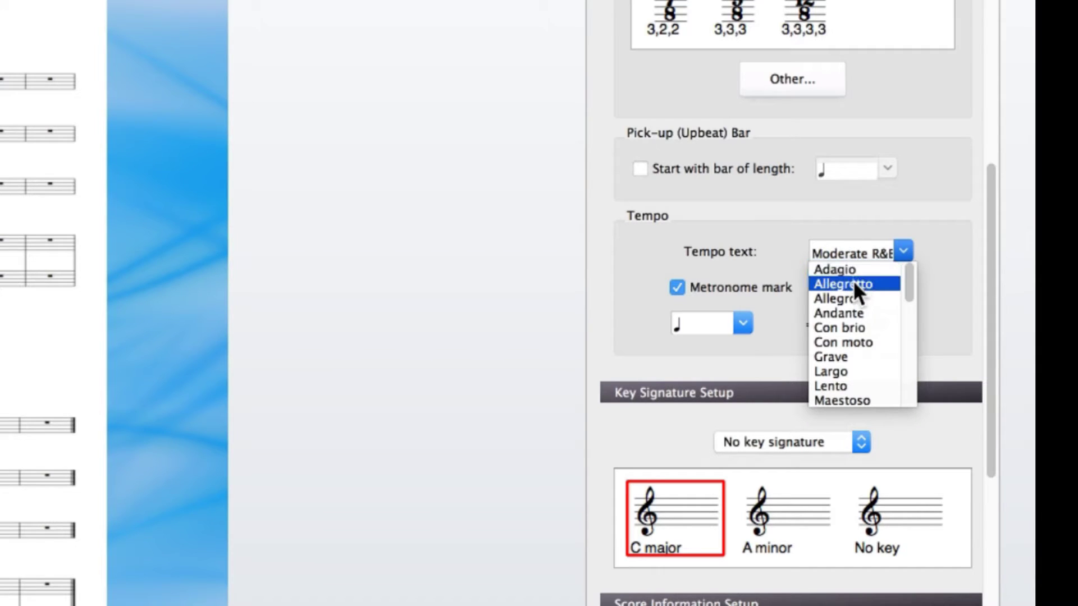
click(953, 188)
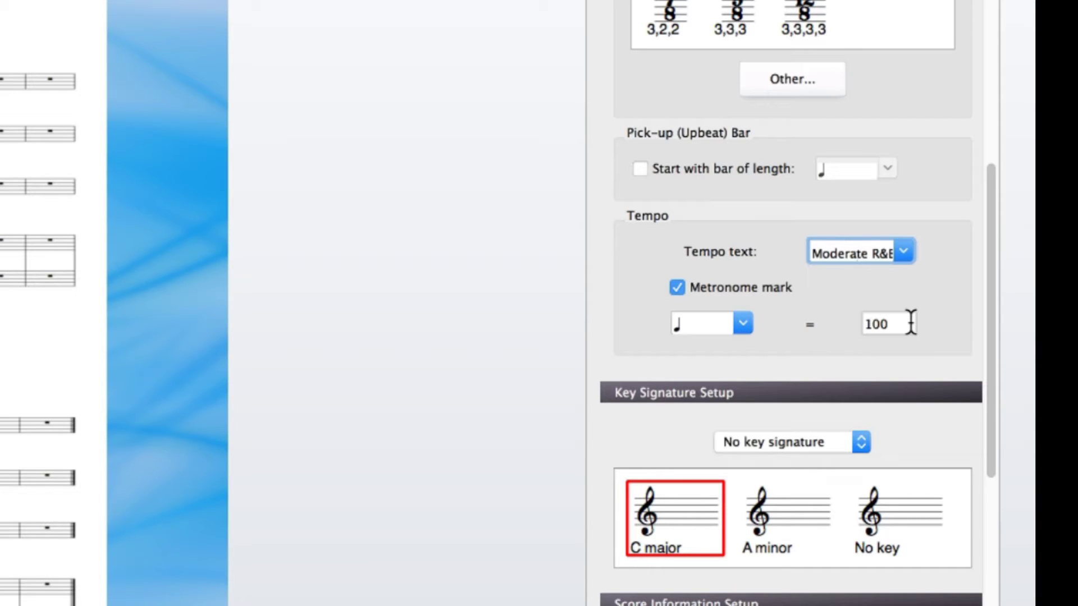
scroll(987, 303, down, 2)
drag(997, 306, 992, 385)
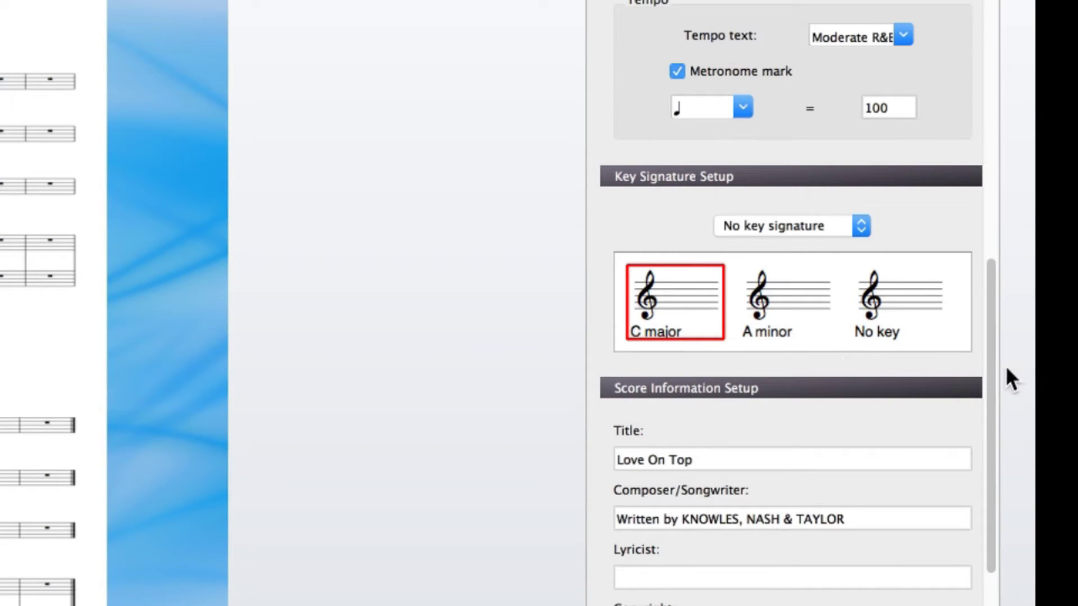
mouse_move(994, 363)
mouse_down()
mouse_move(992, 420)
mouse_move(989, 409)
mouse_up()
click(861, 97)
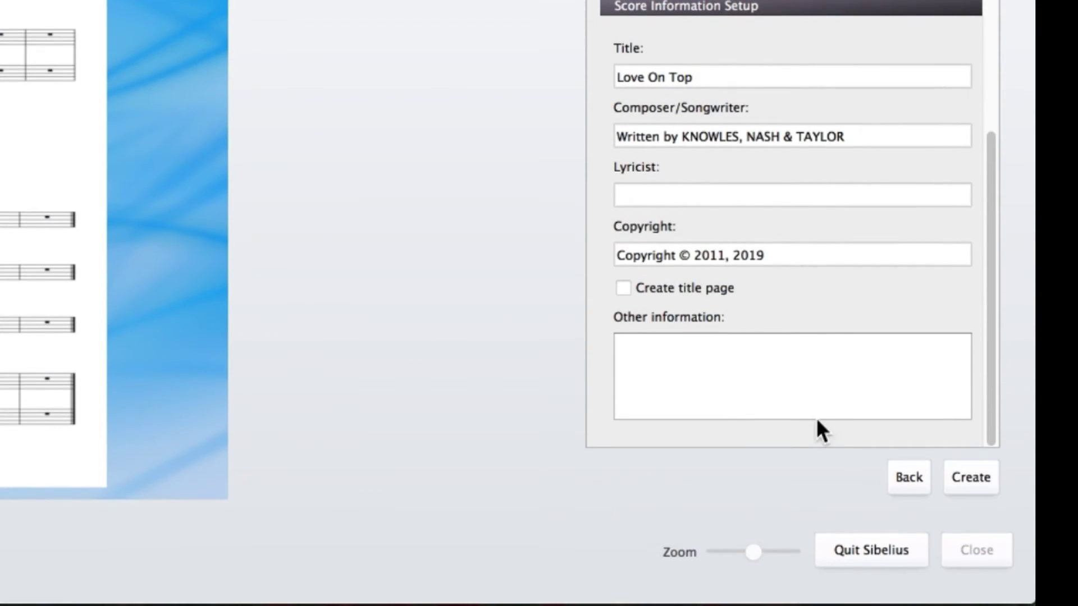
Create the 16-bar Love On Top score and break the composer credit after 'Written by'
click(971, 477)
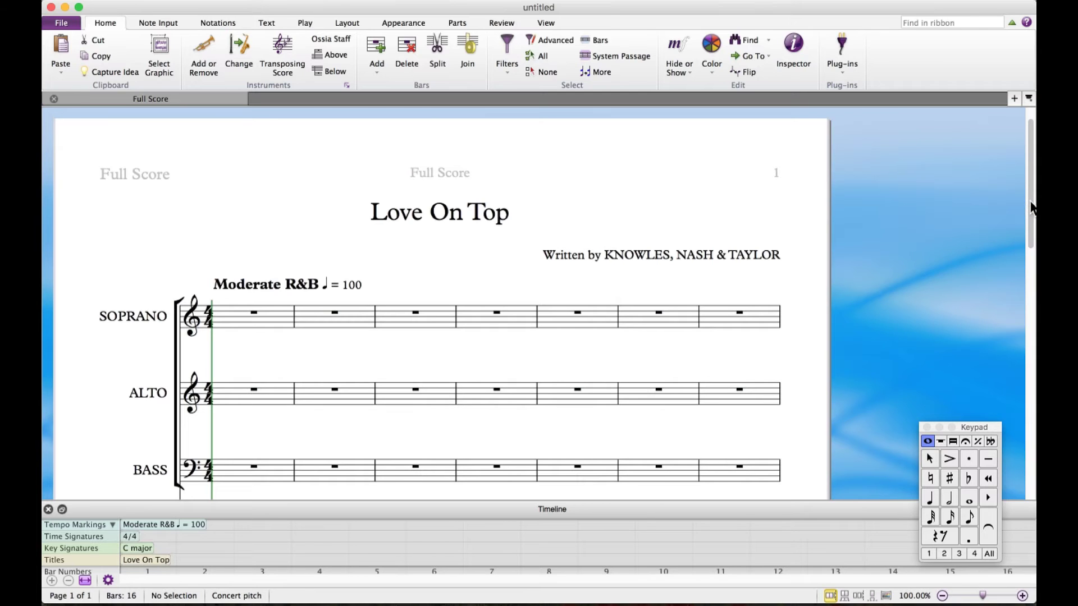
double_click(619, 255)
key(Return)
key(Escape)
drag(892, 260, 868, 361)
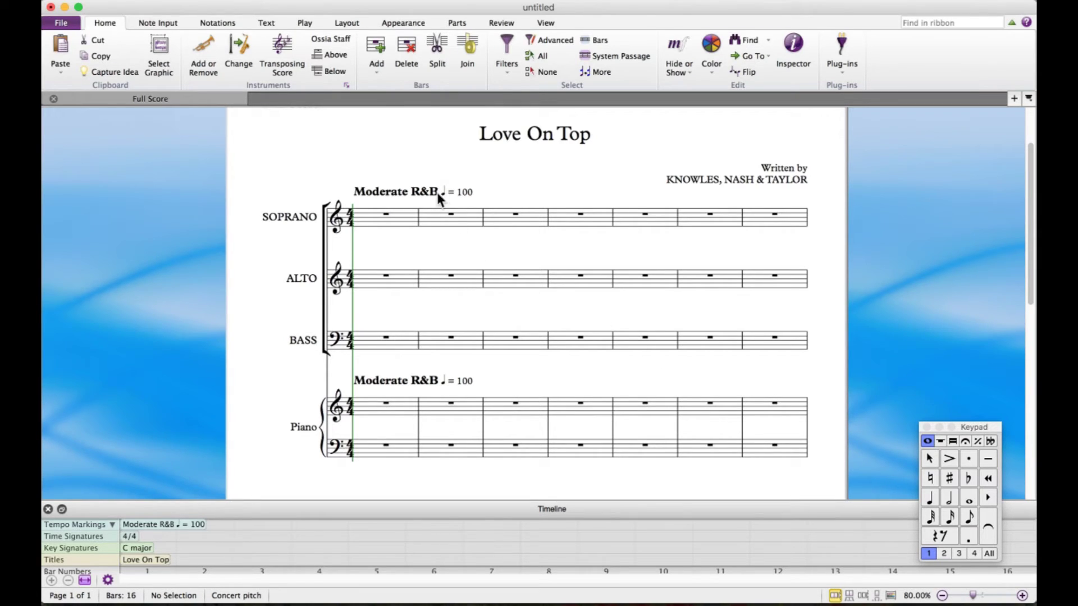
Show the Transport panel and try slower and 120 tempos before returning to ♩ = 100
click(539, 23)
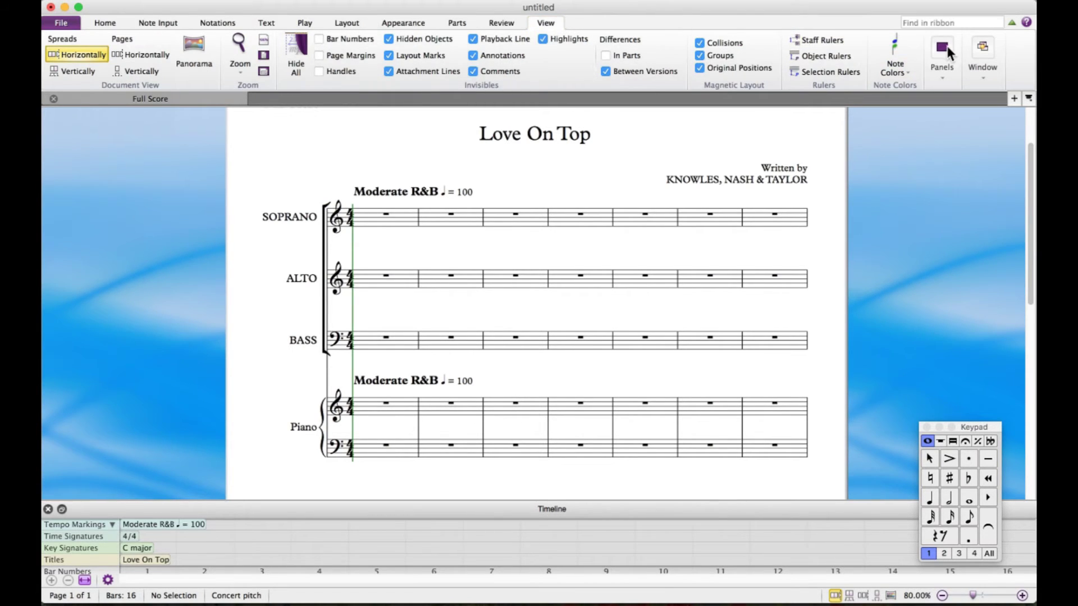
click(943, 48)
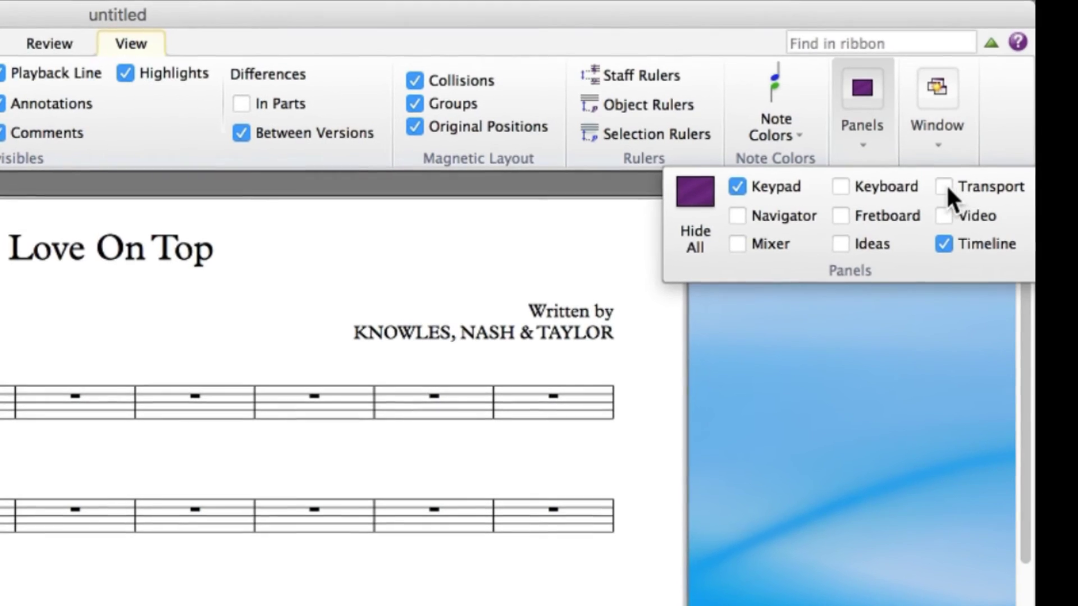
click(944, 187)
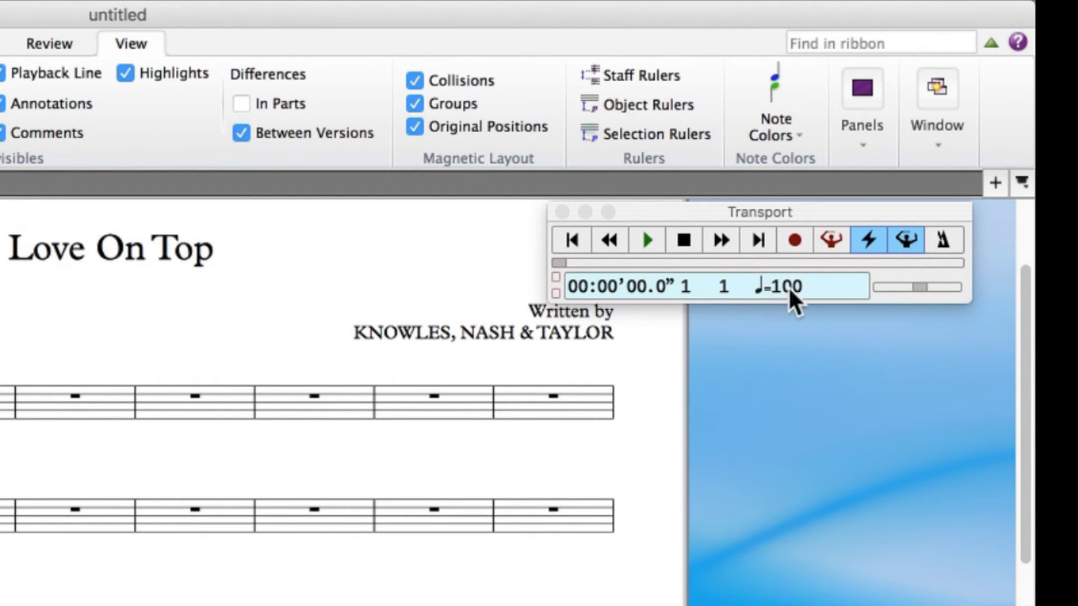
mouse_move(918, 288)
mouse_down()
mouse_move(904, 287)
mouse_move(935, 288)
mouse_move(921, 287)
mouse_up()
drag(923, 288, 928, 288)
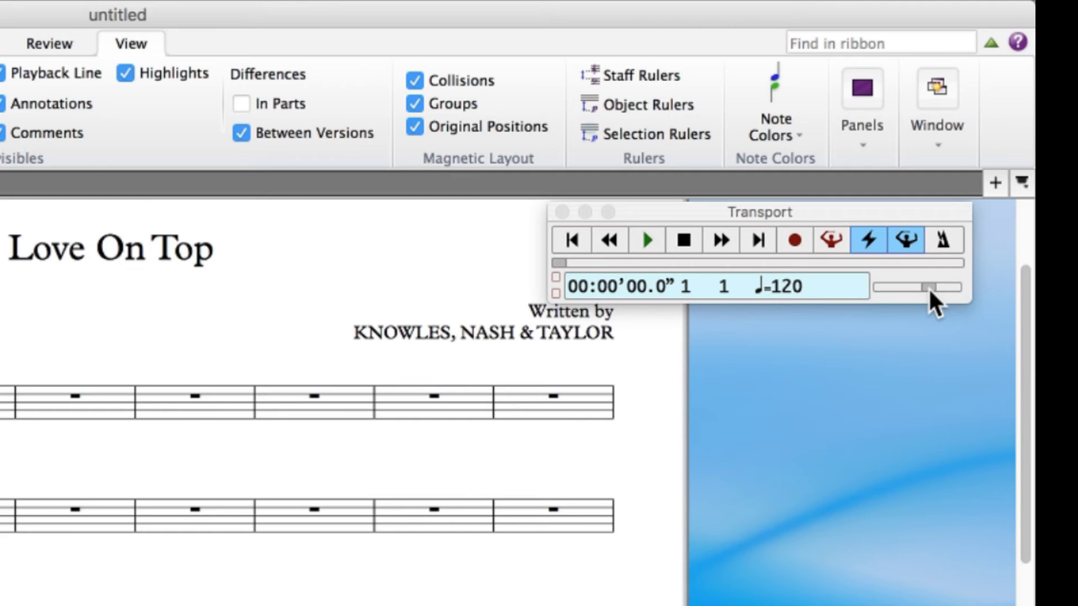
drag(928, 287, 921, 288)
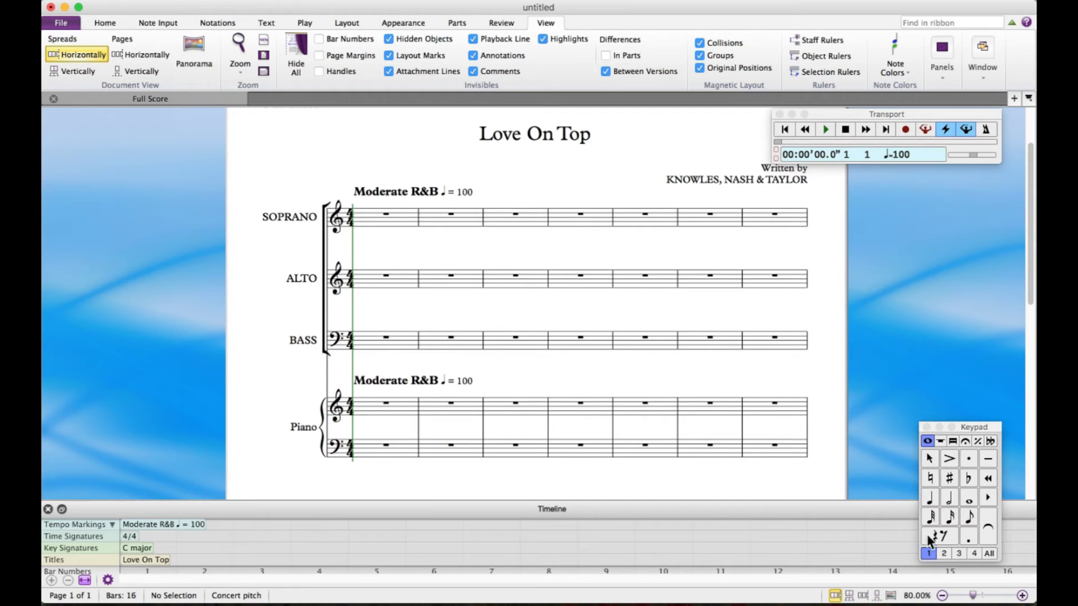
Copy the Moderate R&B marking to bar 11 and change the copy to ♩ = 120
click(942, 596)
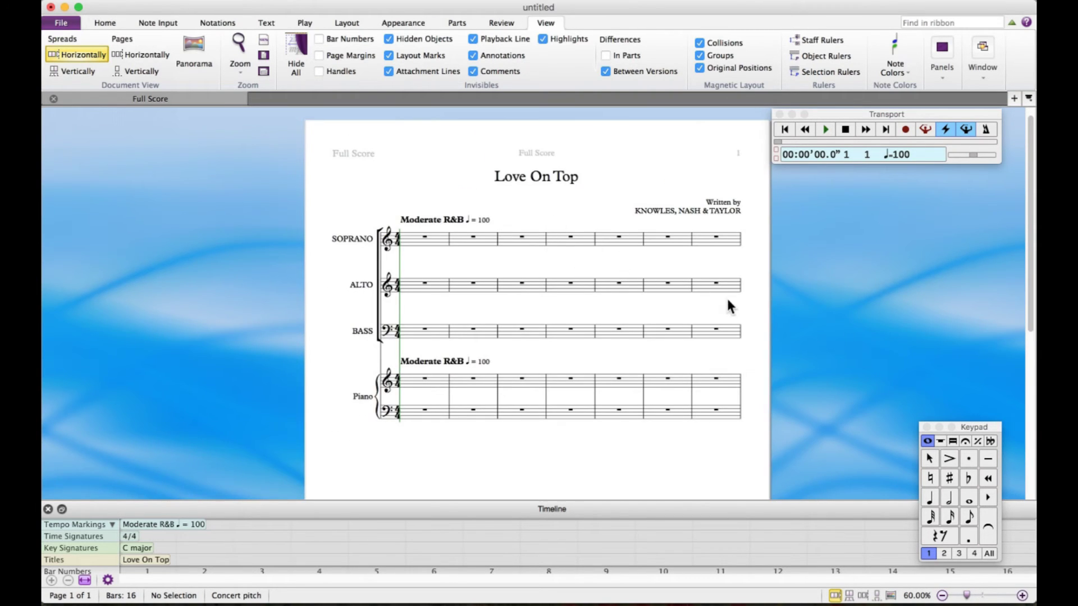
click(440, 198)
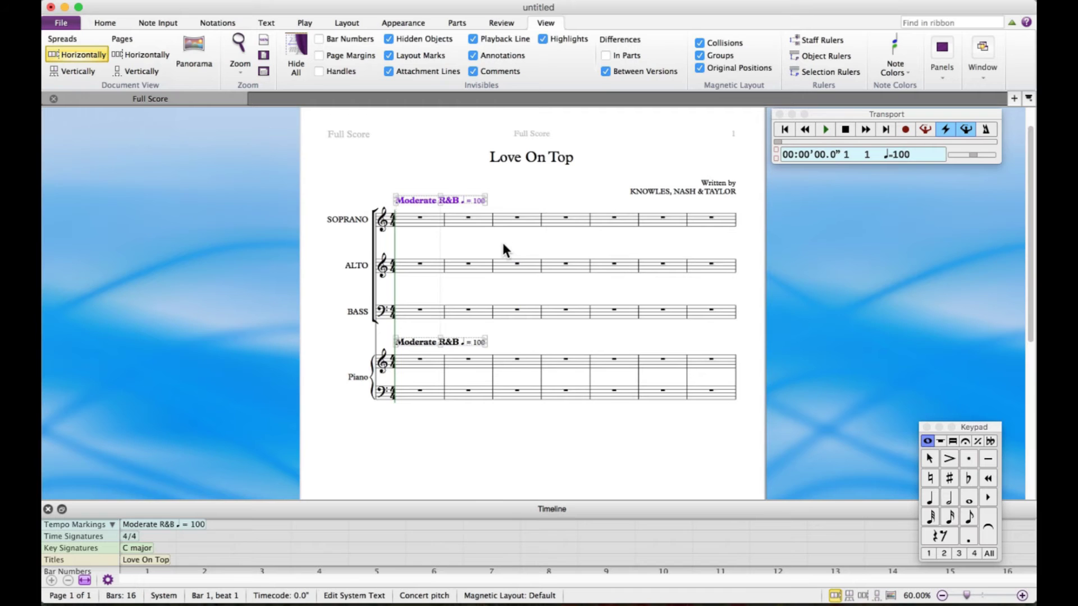
drag(1027, 303, 762, 416)
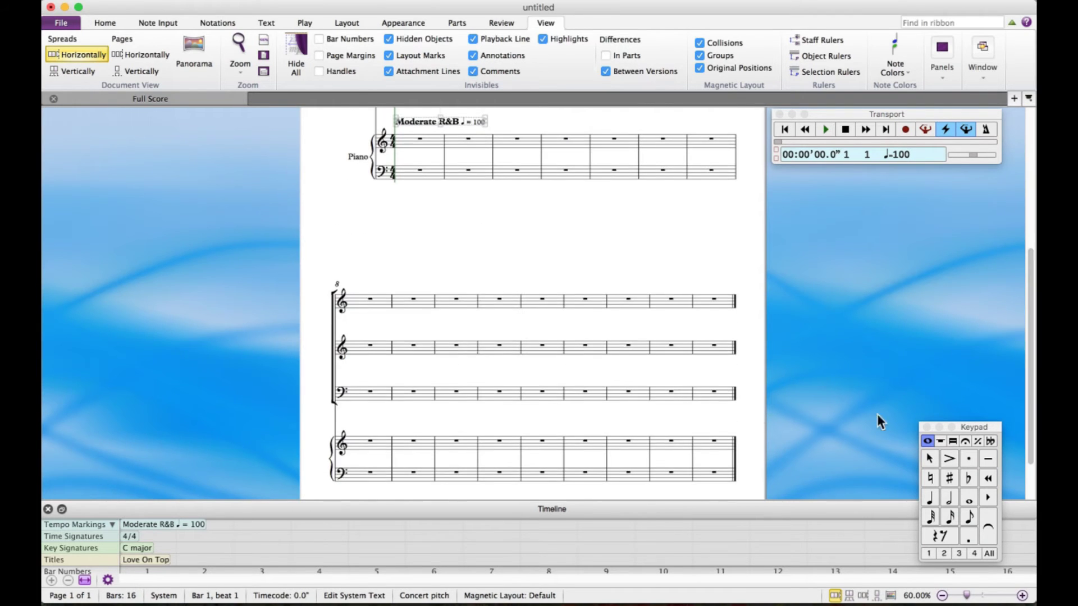
alt+click(510, 300)
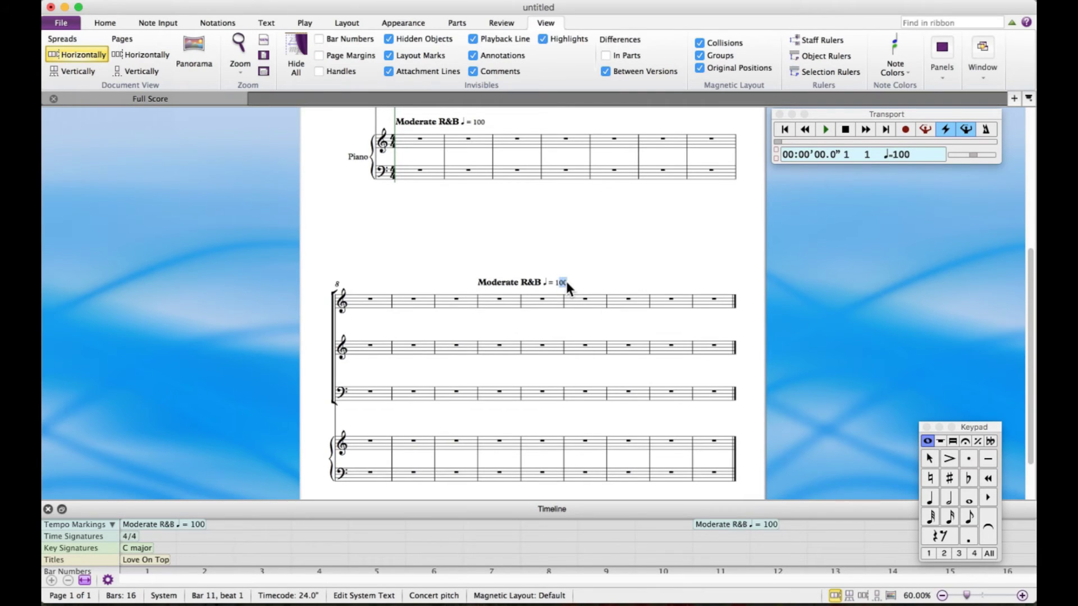
triple_click(541, 278)
text(♩ = 120)
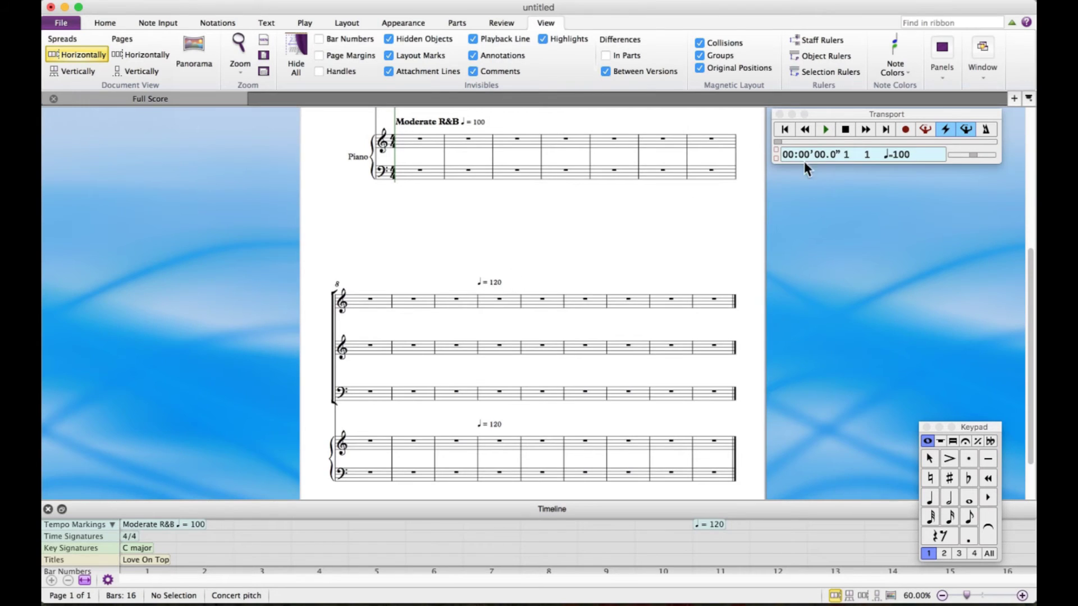
drag(975, 153, 974, 153)
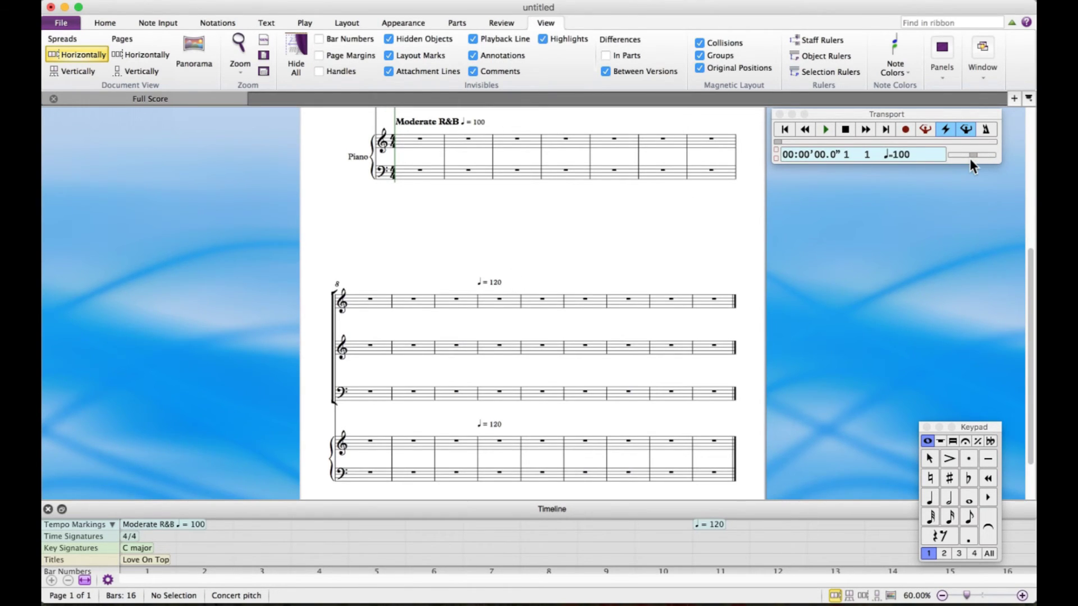